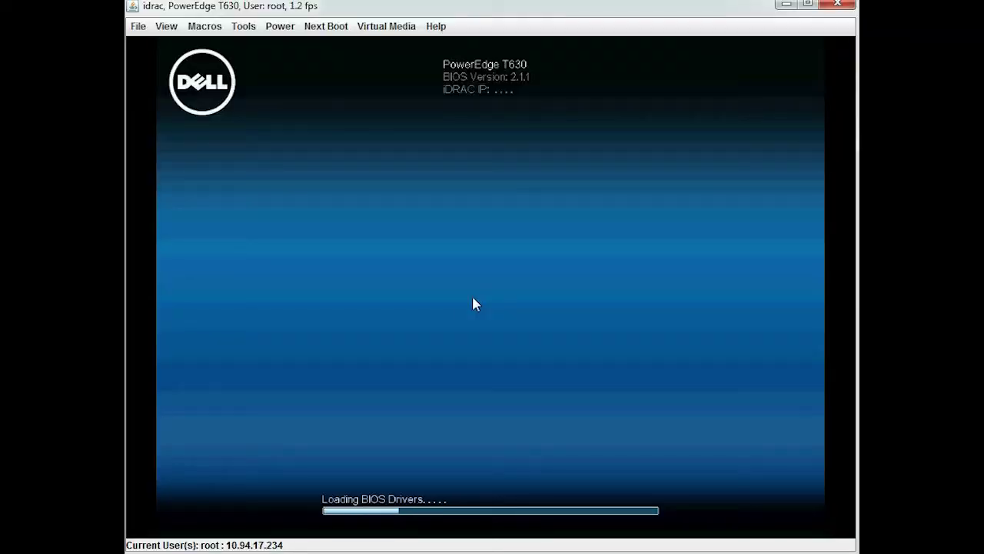
Enter the PowerEdge T630's System Setup with F2 during POST
key("F2")
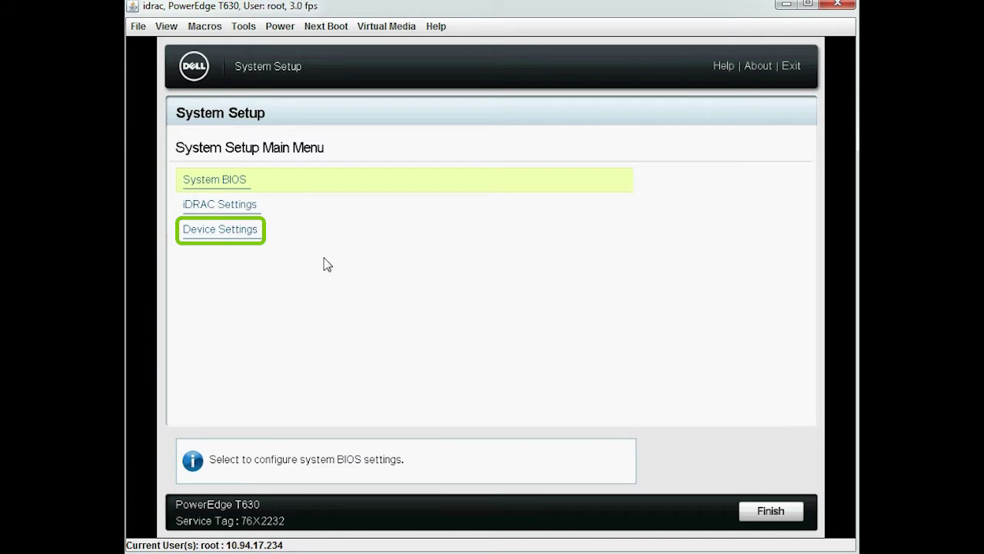
Go to the PERC H730P's Enable Security page under Advanced Controller Management
left_click(237, 232)
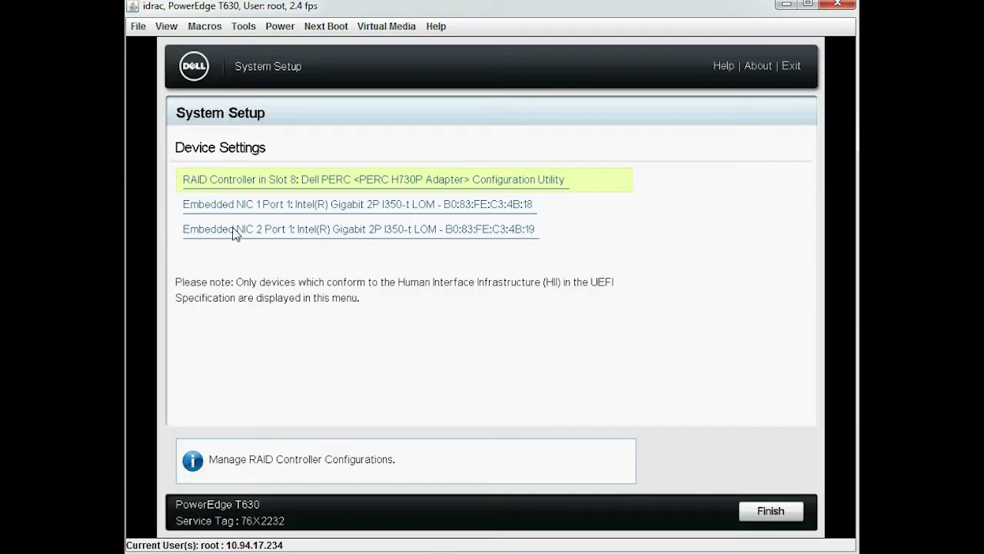
left_click(294, 183)
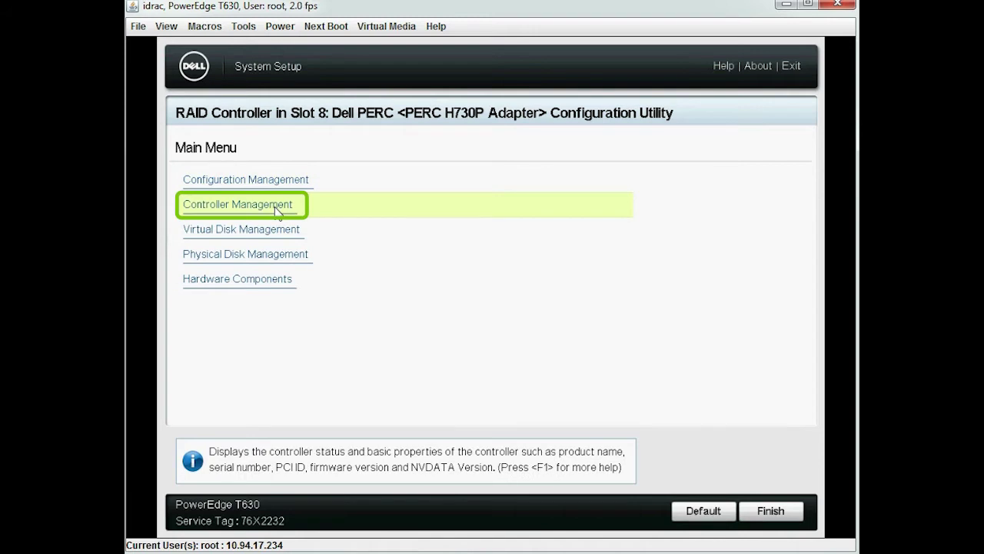
left_click(277, 206)
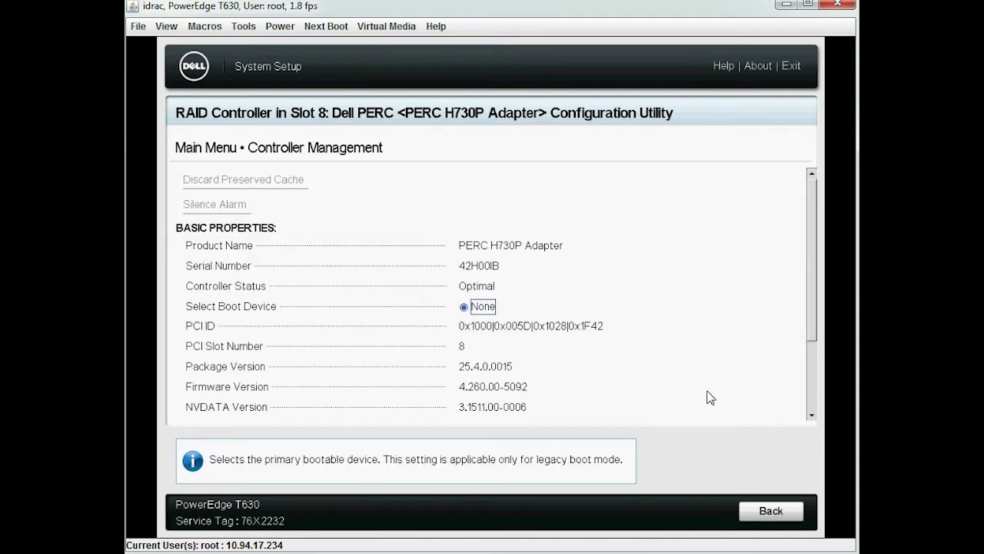
left_click(812, 416)
left_click(812, 415)
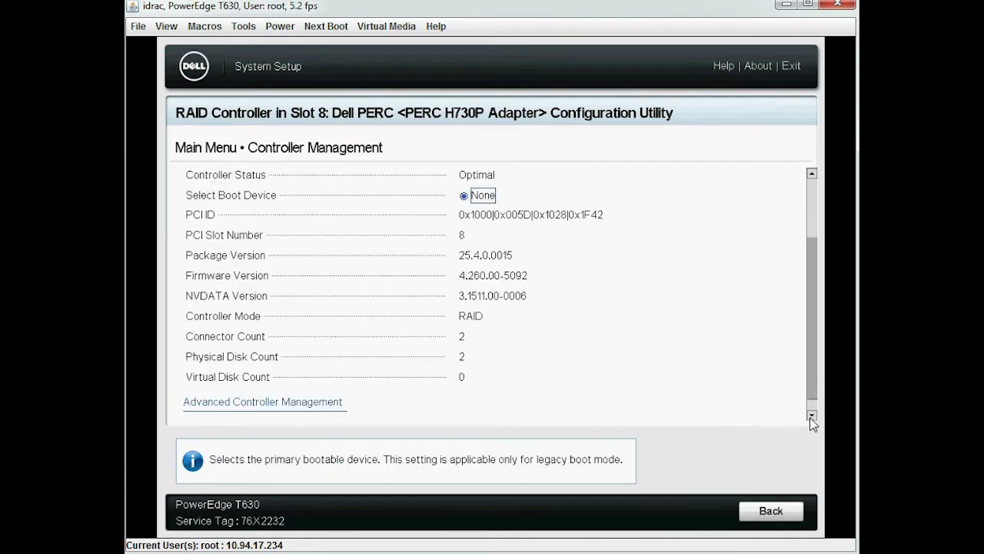
left_click(812, 416)
left_click(296, 383)
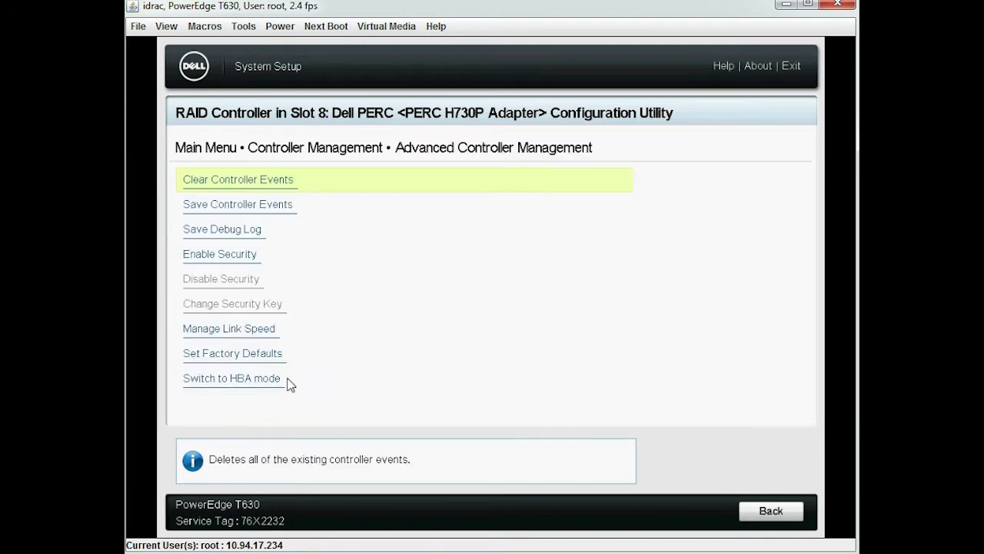
left_click(253, 257)
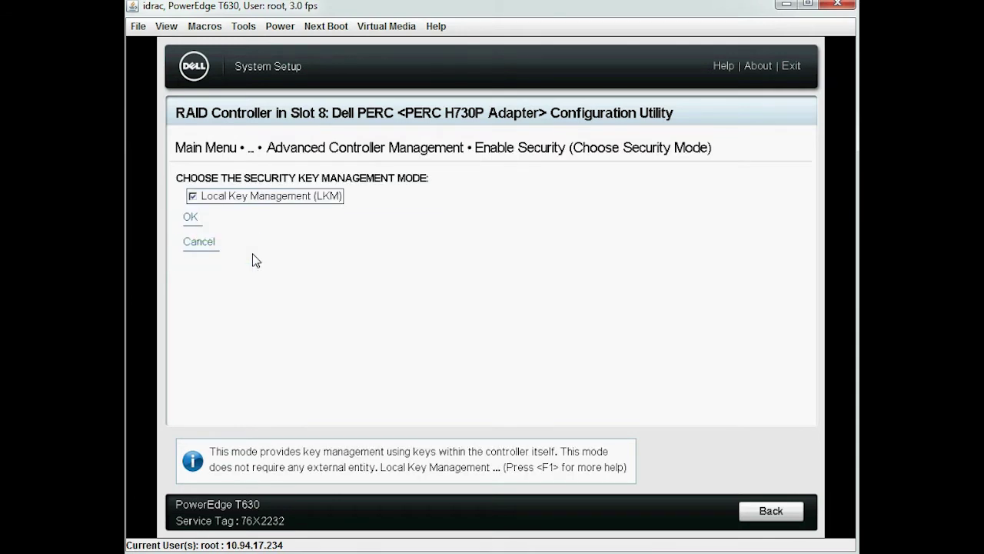
Choose Local Key Management, set key identifier DELL, and enter the passphrase twice
left_click(197, 219)
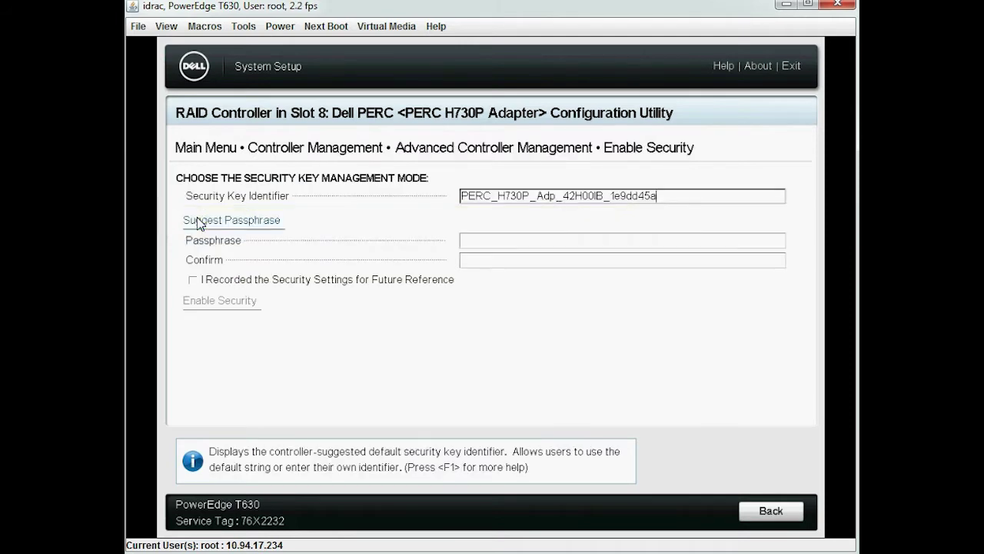
left_click(666, 203)
key("ctrl+a")
key("BackSpace")
type("DELL")
key("Tab")
left_click(522, 243)
type("Dell@123")
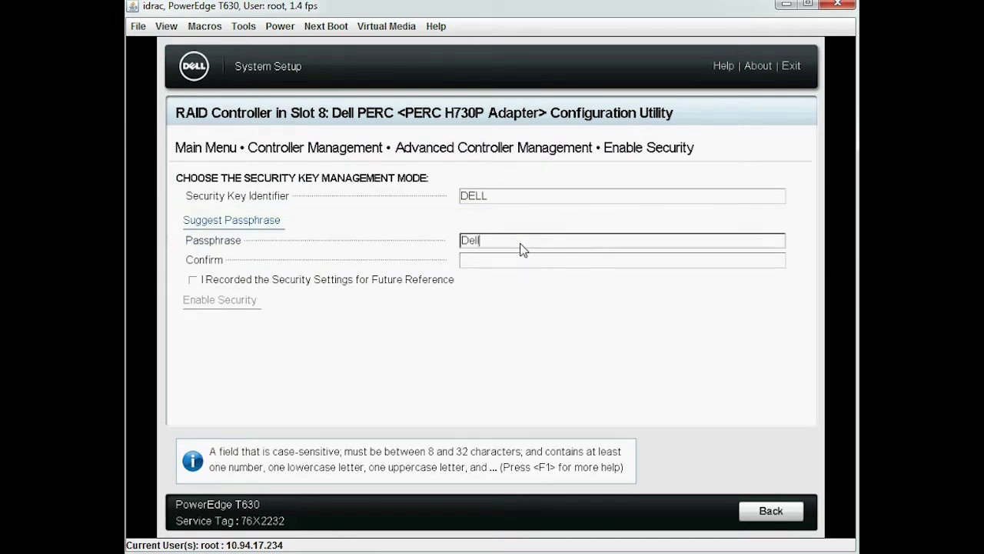
key("Tab")
left_click(501, 265)
type("Dell@123")
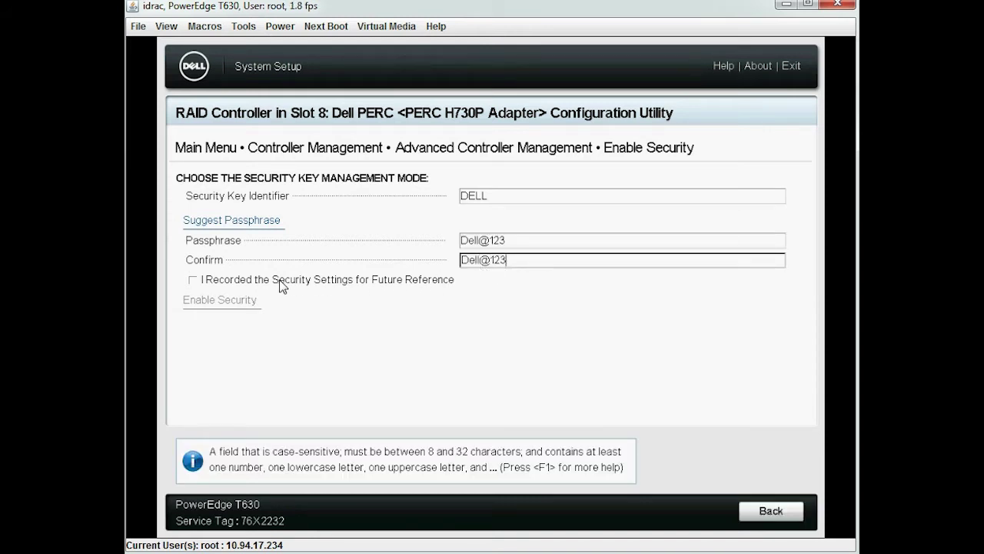
Acknowledge the recorded settings, enable and confirm security, then return to the Main Menu
left_click(193, 281)
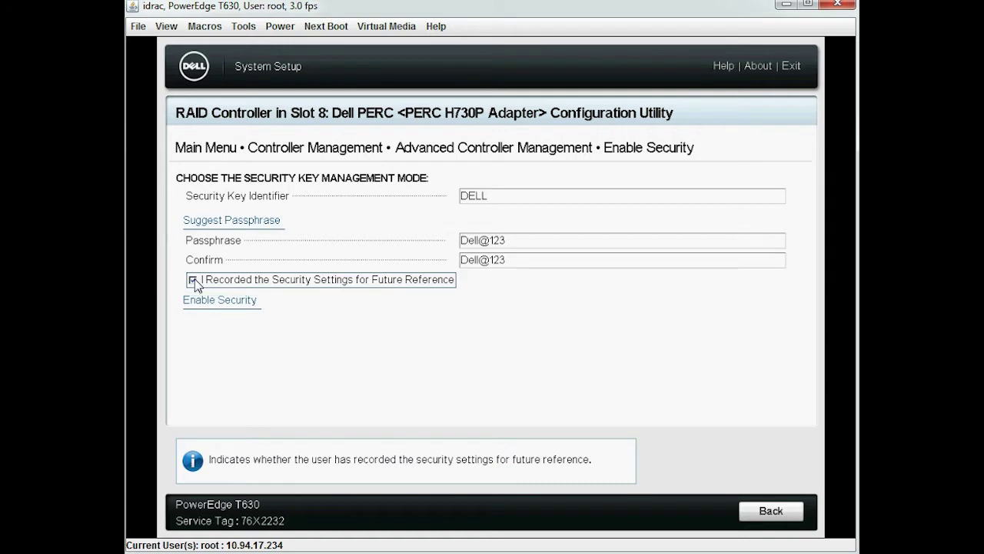
left_click(219, 301)
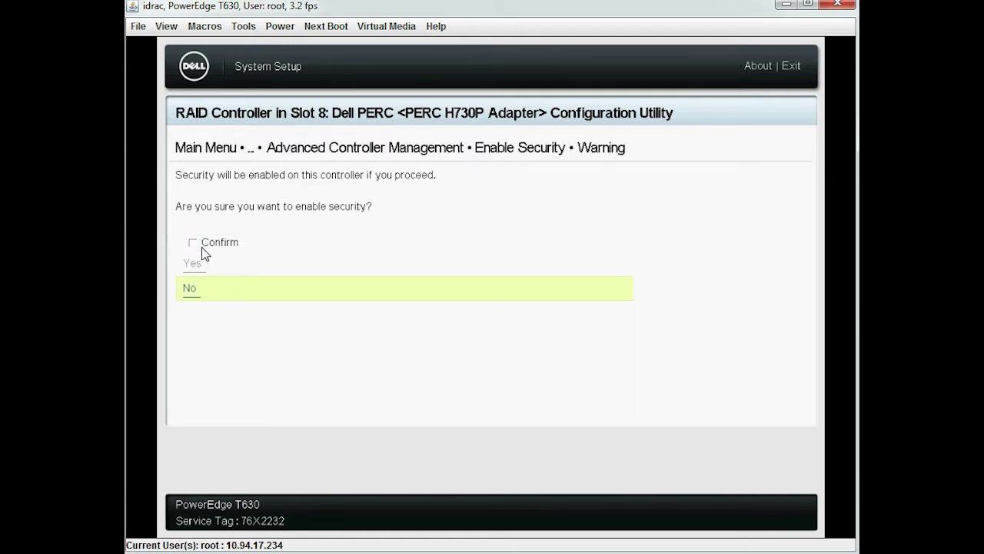
left_click(193, 243)
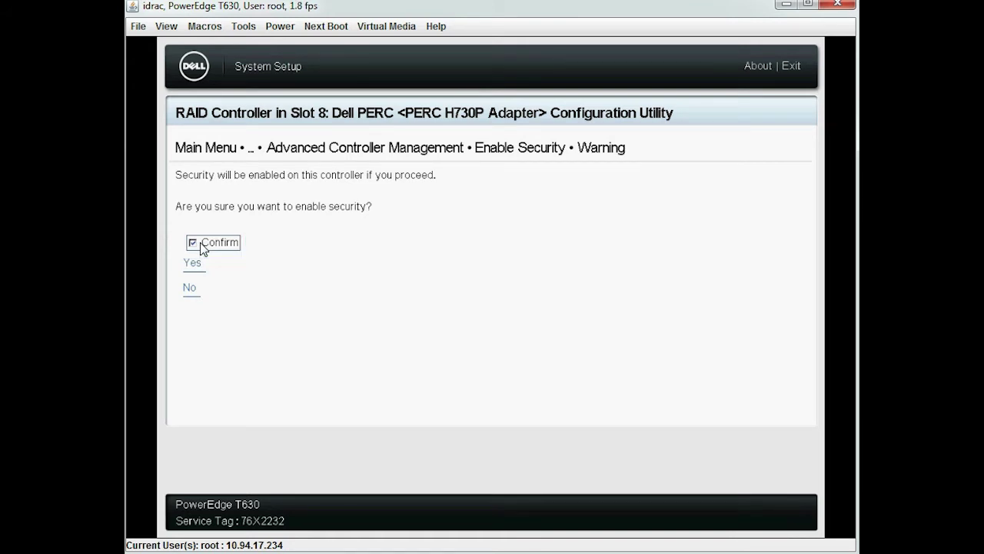
left_click(197, 264)
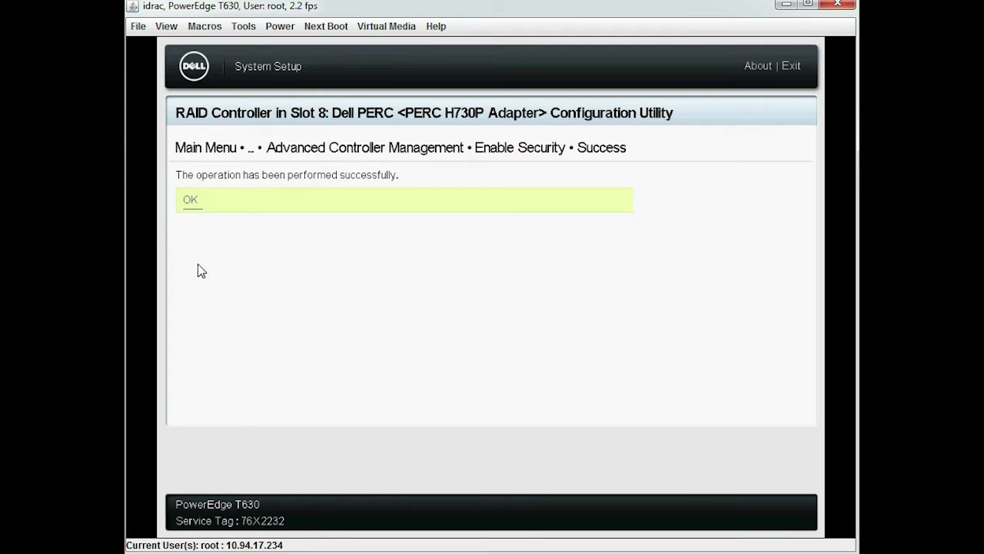
left_click(193, 200)
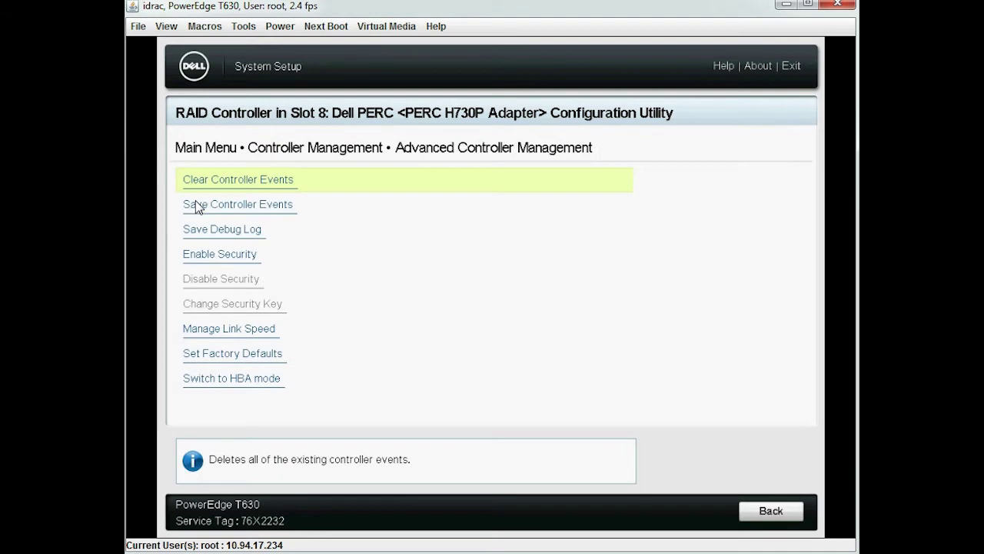
left_click(784, 516)
left_click(772, 511)
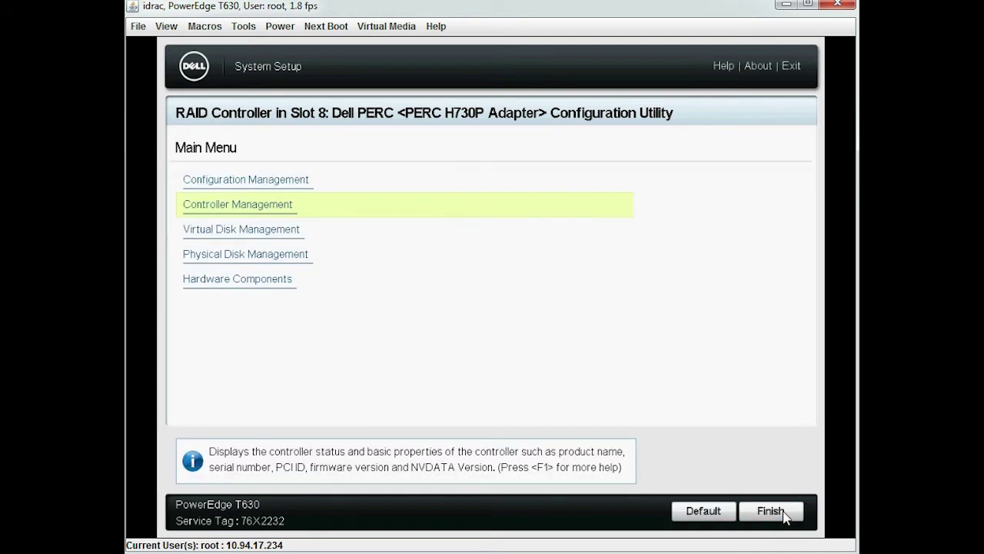
Start a new RAID1 virtual disk with Secure Virtual Disk ticked
left_click(277, 180)
left_click(260, 205)
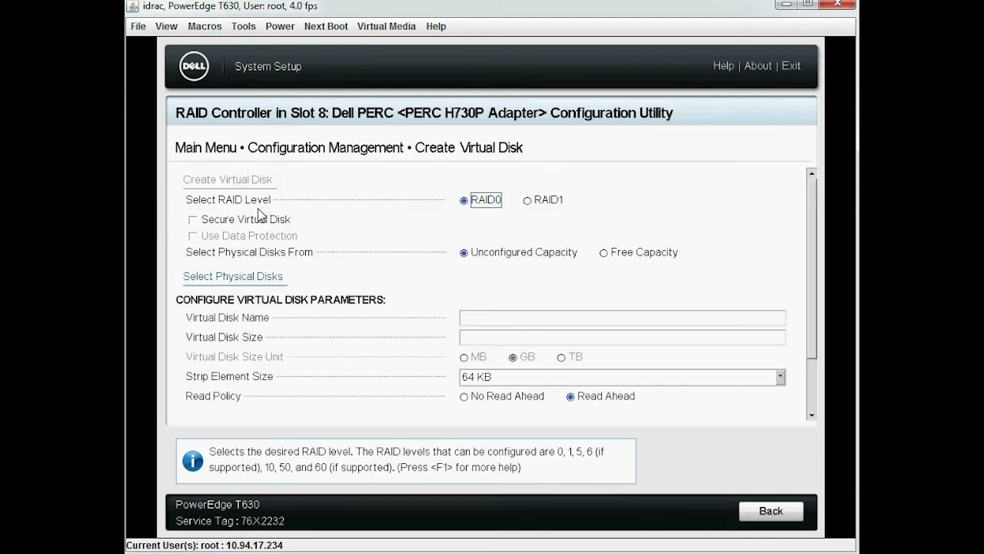
left_click(527, 202)
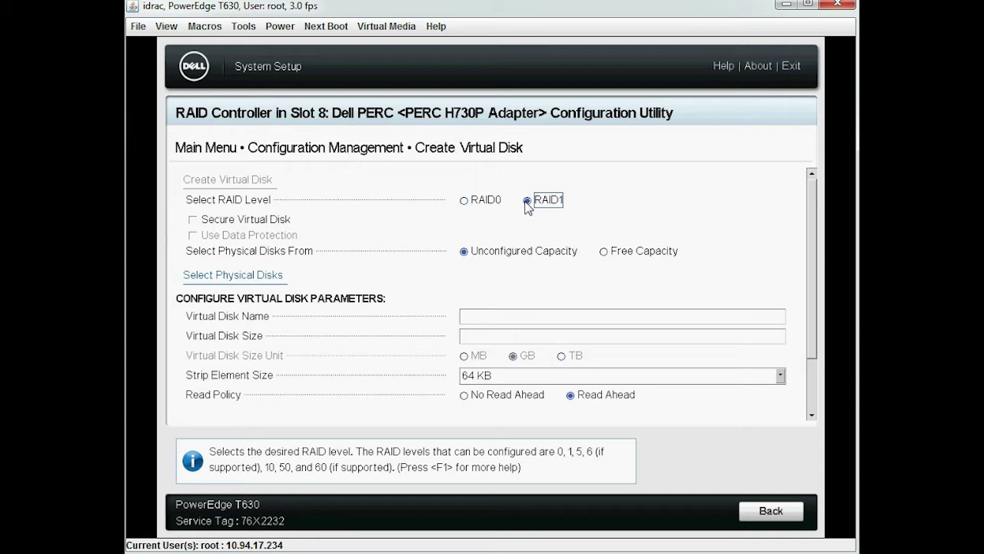
left_click(193, 220)
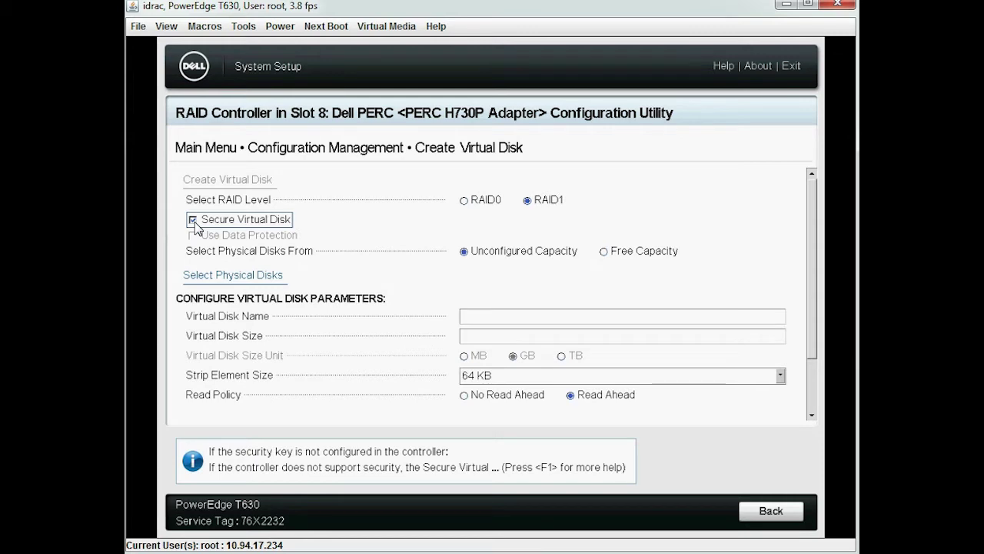
Select physical disks 00:01:06 and 00:01:07 and apply the changes
left_click(233, 279)
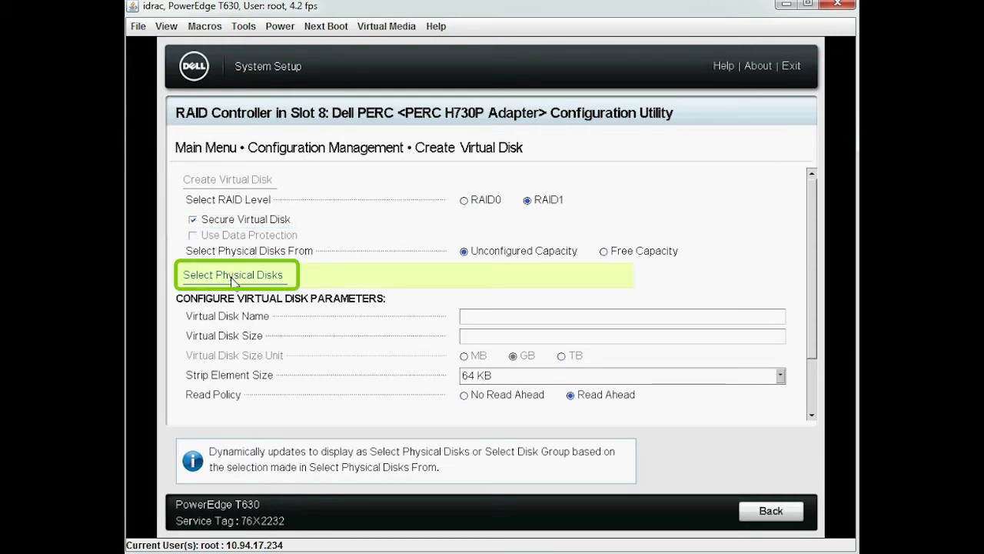
left_click(233, 279)
left_click(230, 286)
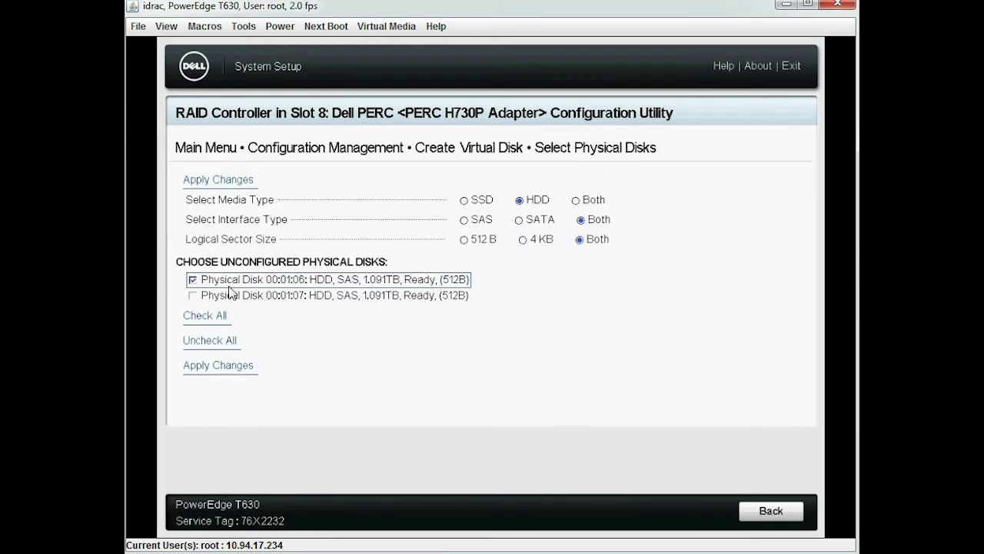
left_click(233, 299)
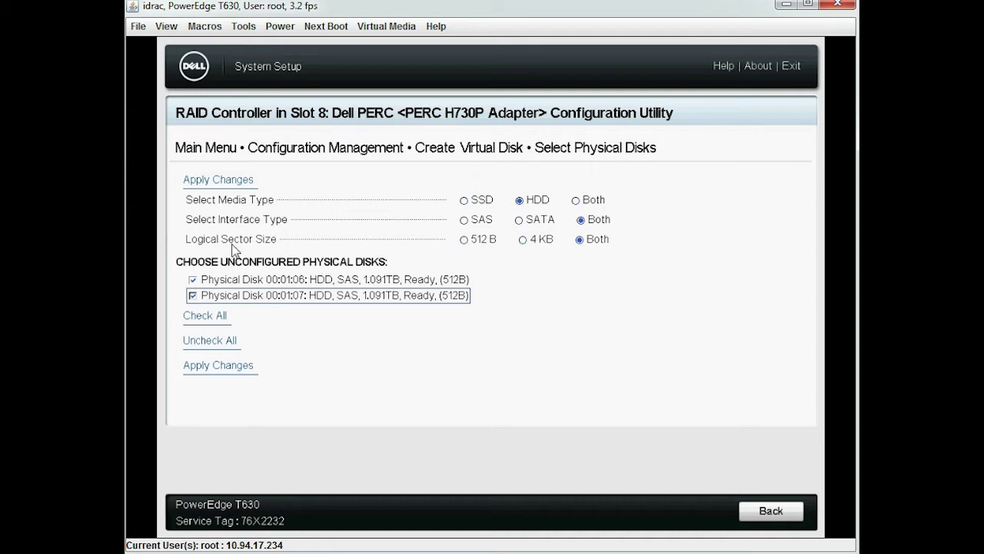
left_click(226, 182)
left_click(227, 183)
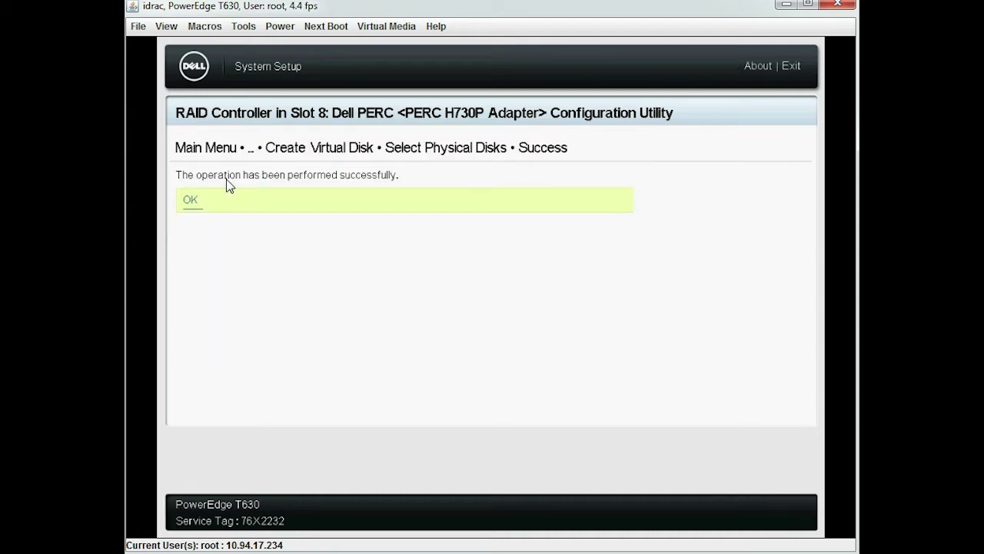
Name the virtual disk SED_VD and create it, confirming the data loss warning
left_click(196, 204)
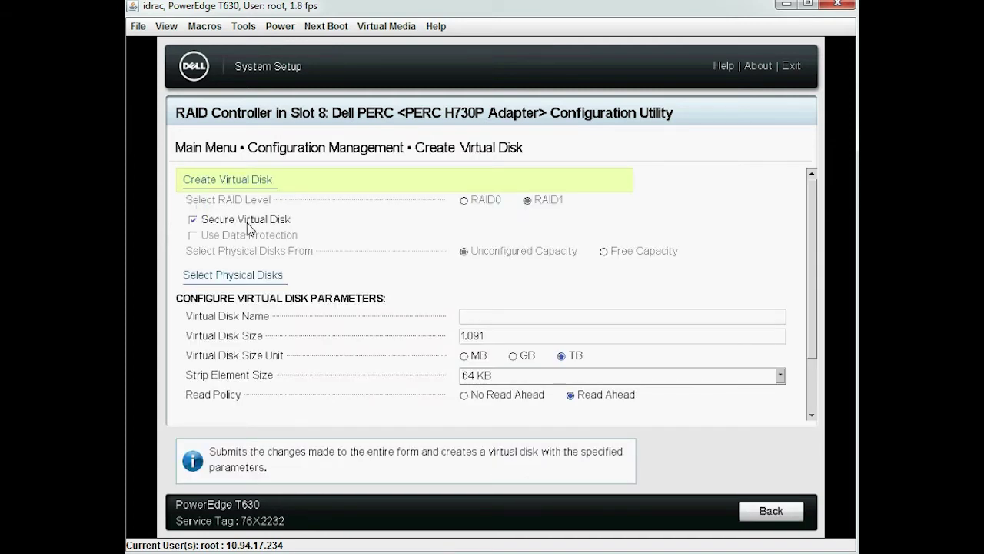
left_click(491, 323)
type("SE")
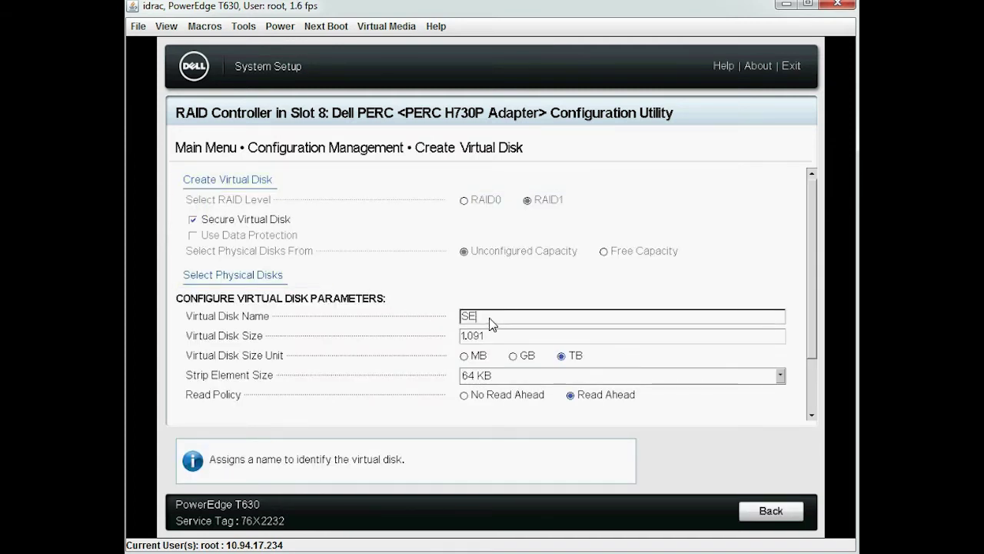
type("D_VD")
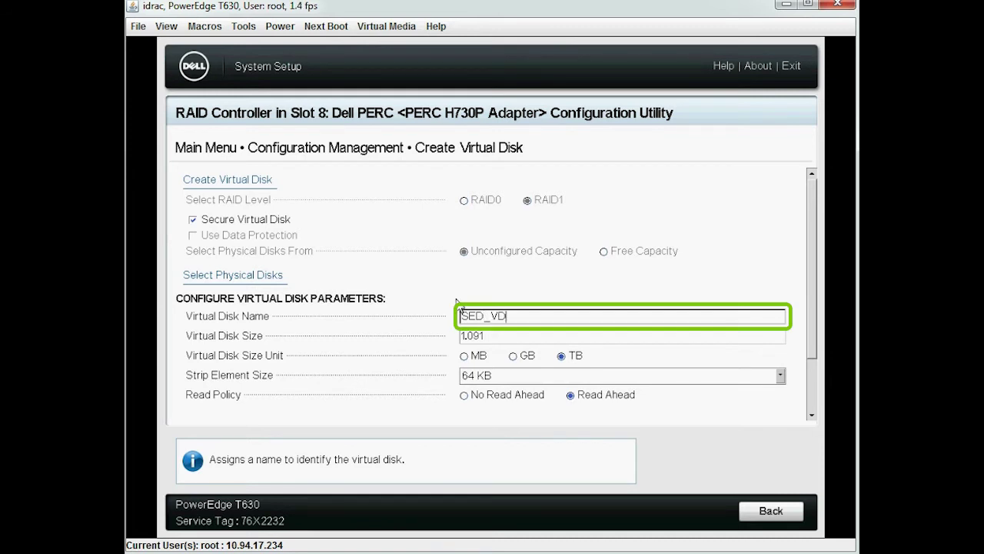
left_click(256, 181)
left_click(209, 260)
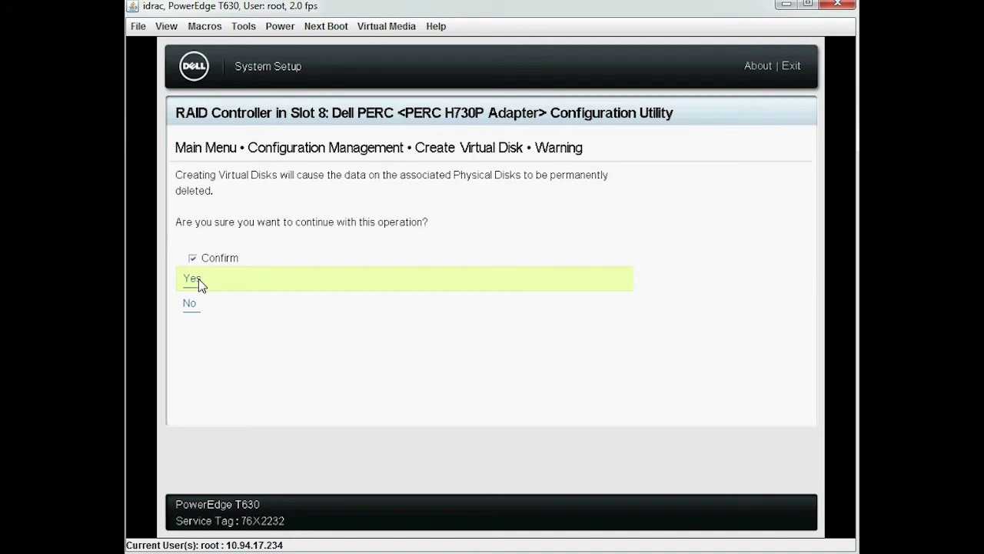
left_click(199, 280)
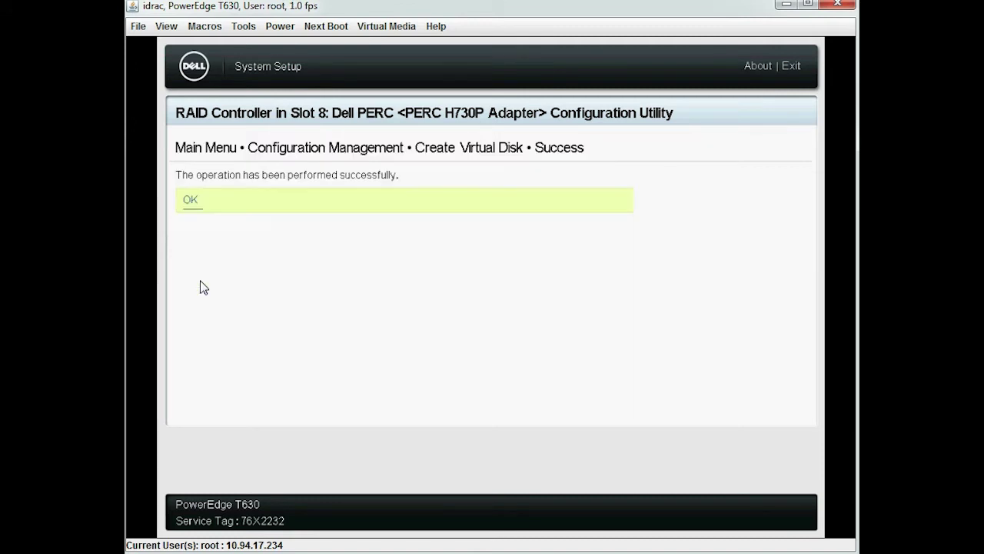
left_click(194, 203)
Return to the Main Menu and list the H730P's virtual disks
left_click(772, 510)
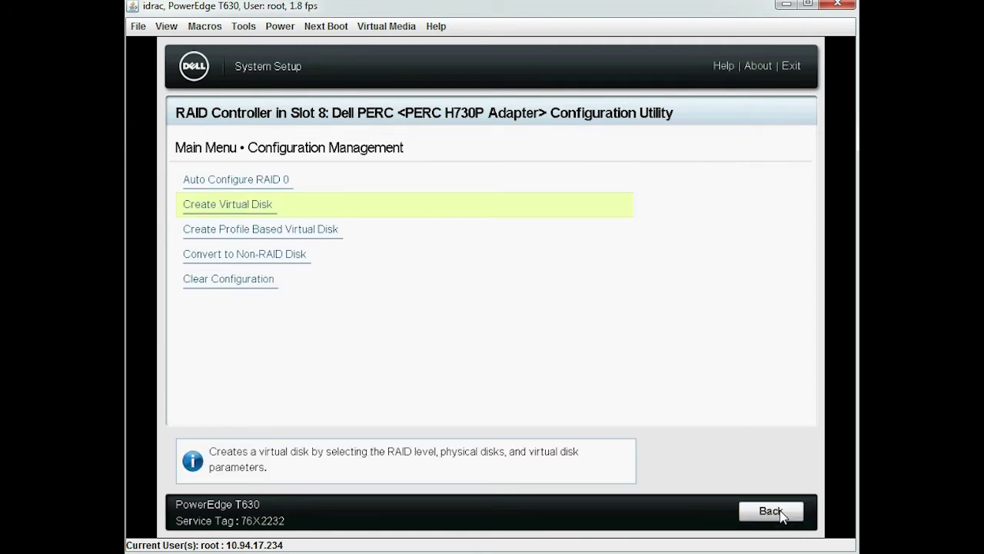
left_click(772, 510)
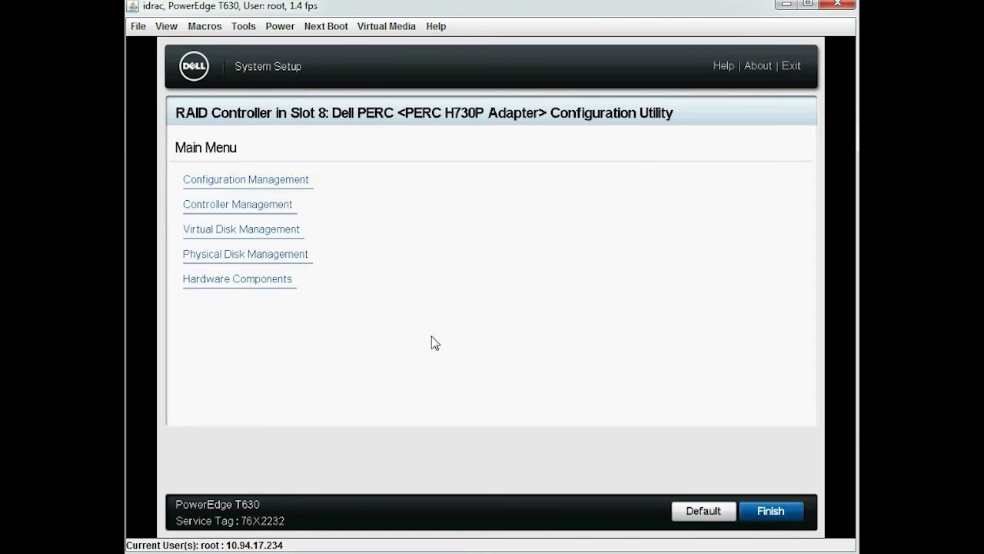
left_click(267, 232)
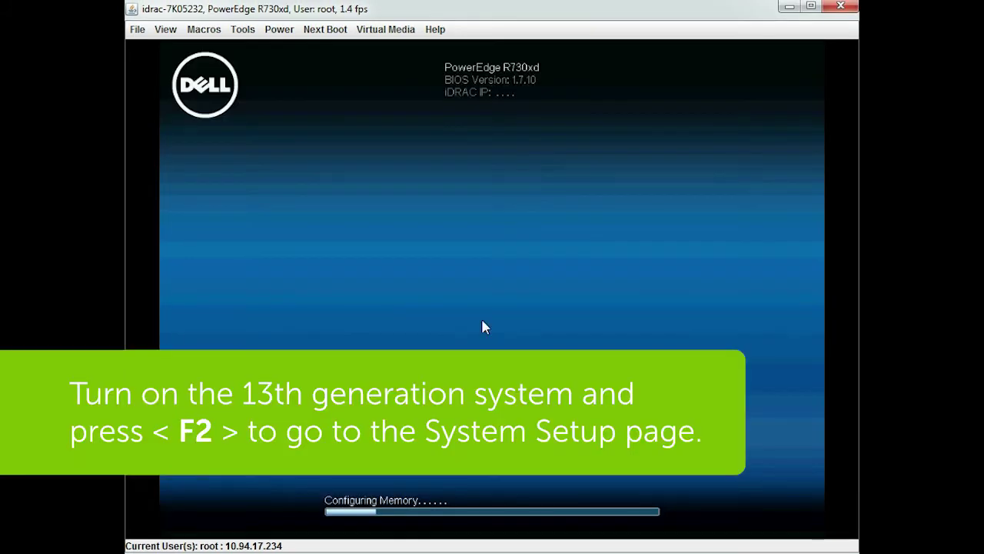
Enter the PowerEdge R730xd's System Setup with F2 during POST
key("F2")
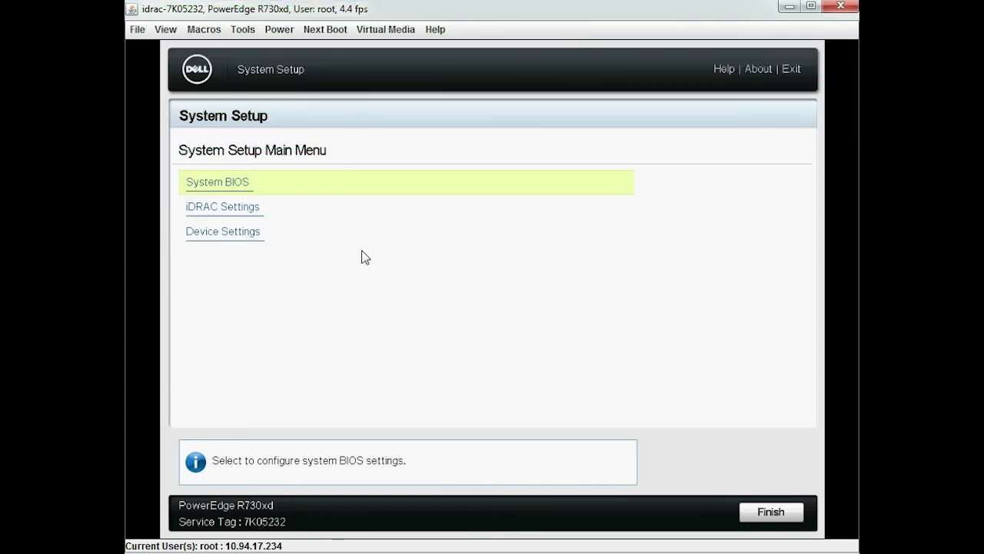
Preview the H830 Slot 4 foreign configuration, see locked PD#1, and return to the Main Menu
left_click(247, 237)
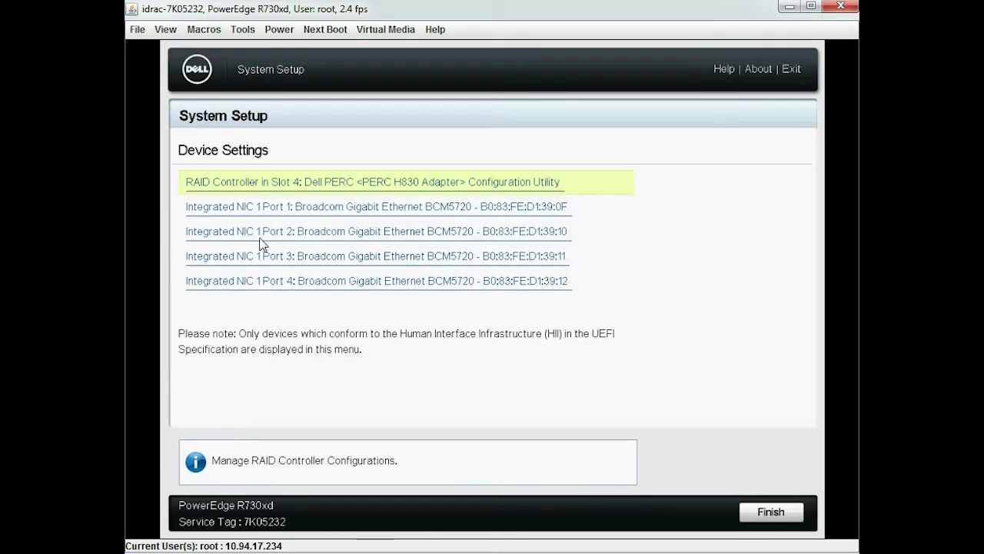
left_click(325, 190)
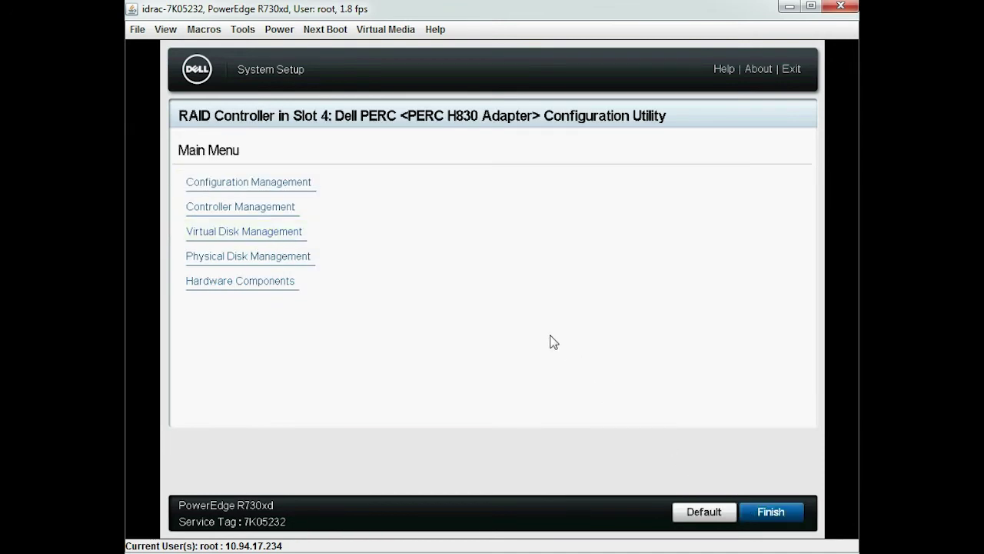
left_click(312, 183)
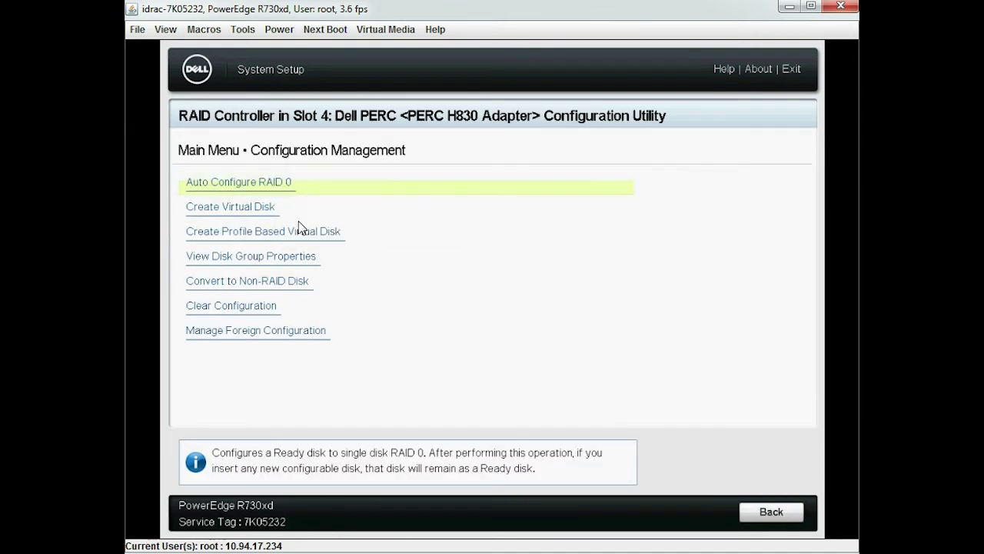
left_click(299, 329)
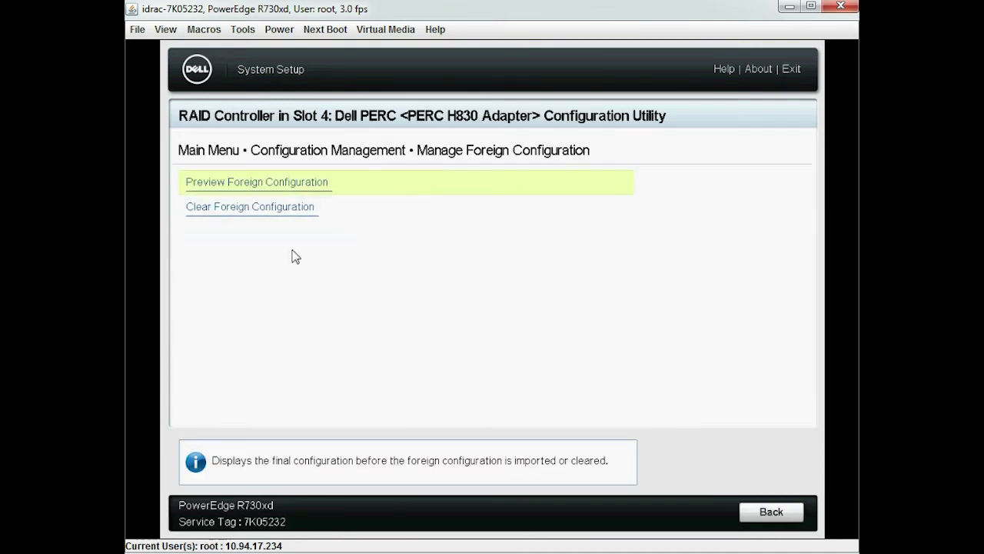
left_click(289, 188)
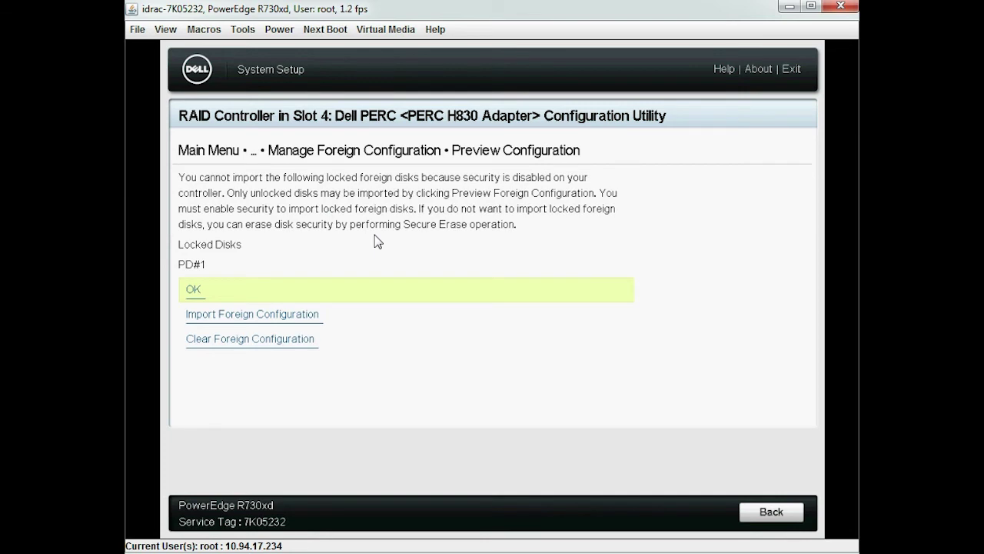
left_click(769, 513)
left_click(770, 513)
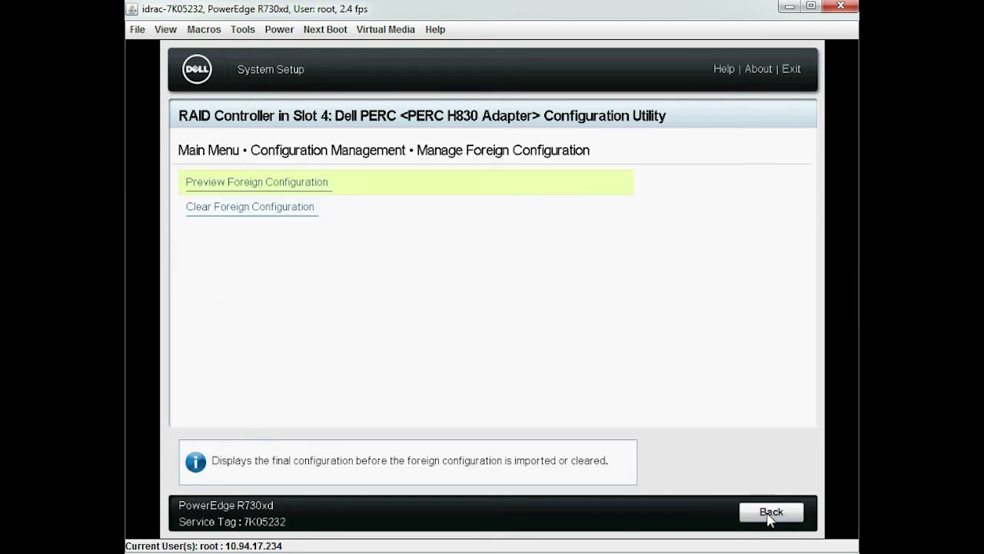
left_click(770, 513)
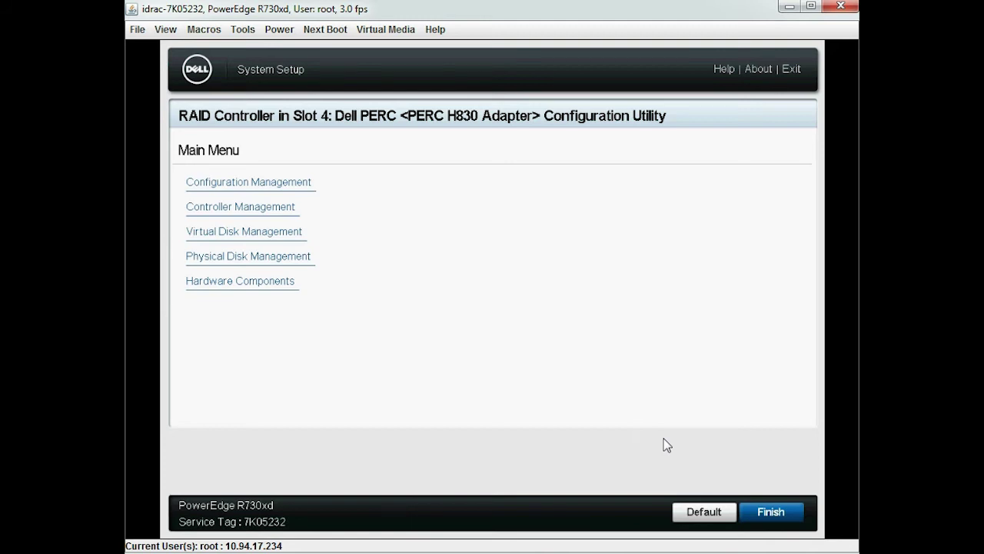
Go to the H830's Enable Security page under Advanced Controller Management
left_click(284, 208)
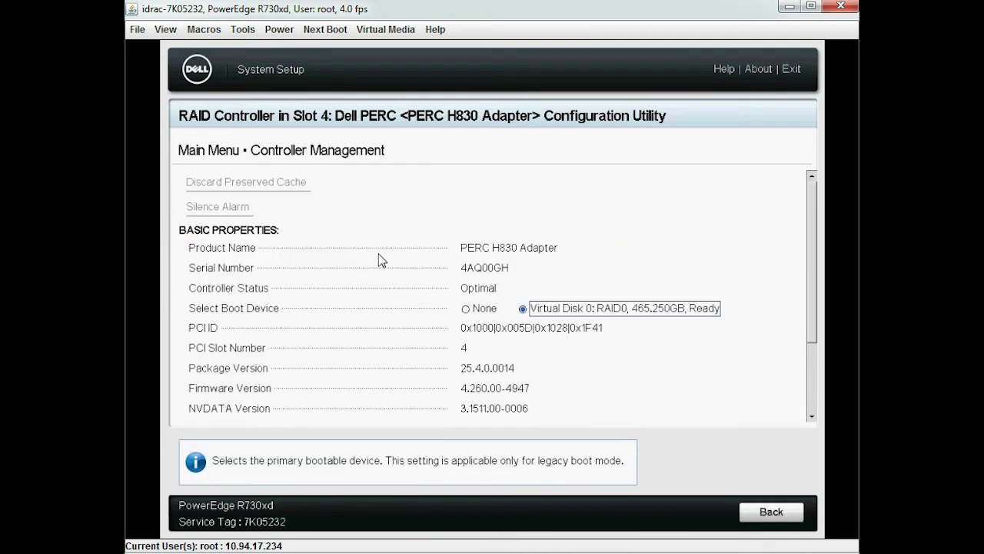
left_click(812, 417)
left_click(811, 418)
left_click(812, 417)
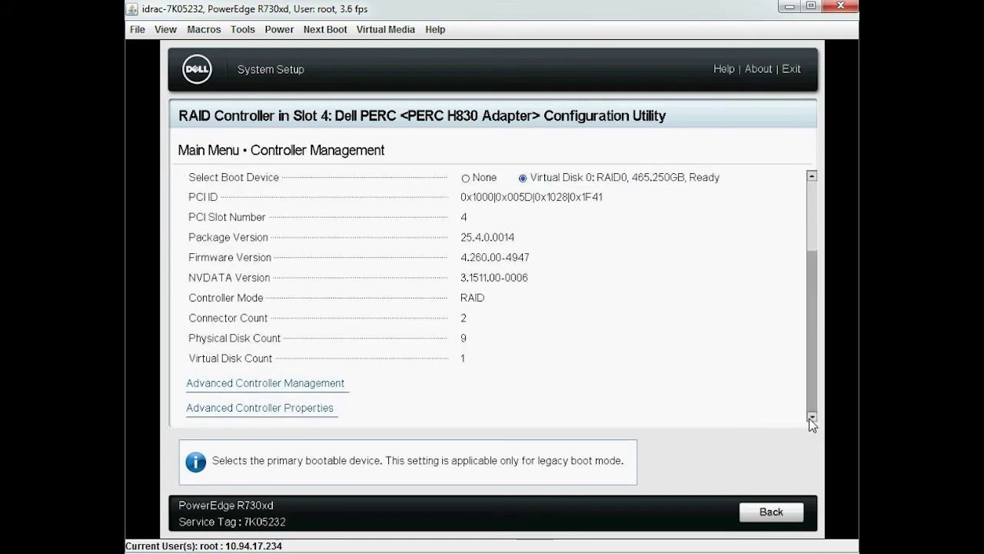
left_click(300, 383)
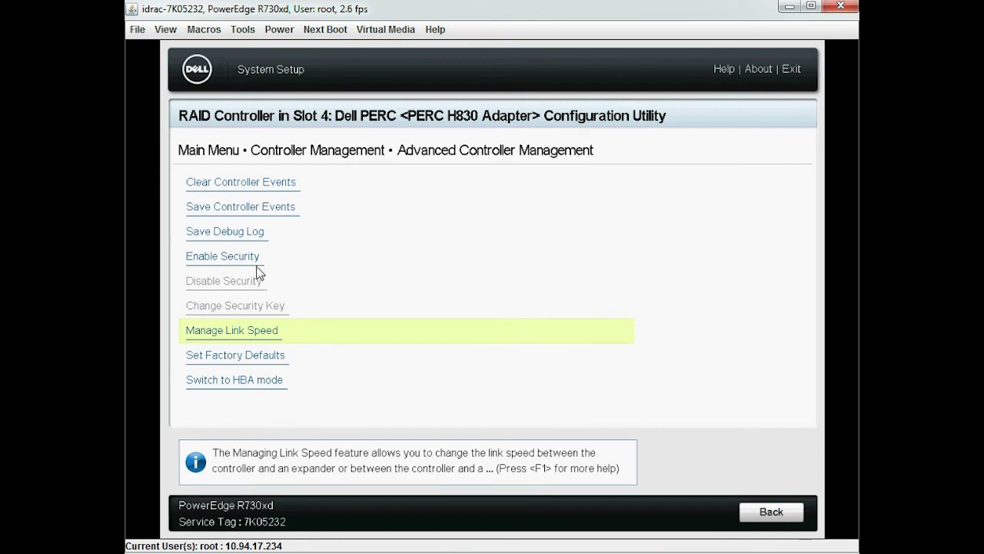
left_click(254, 259)
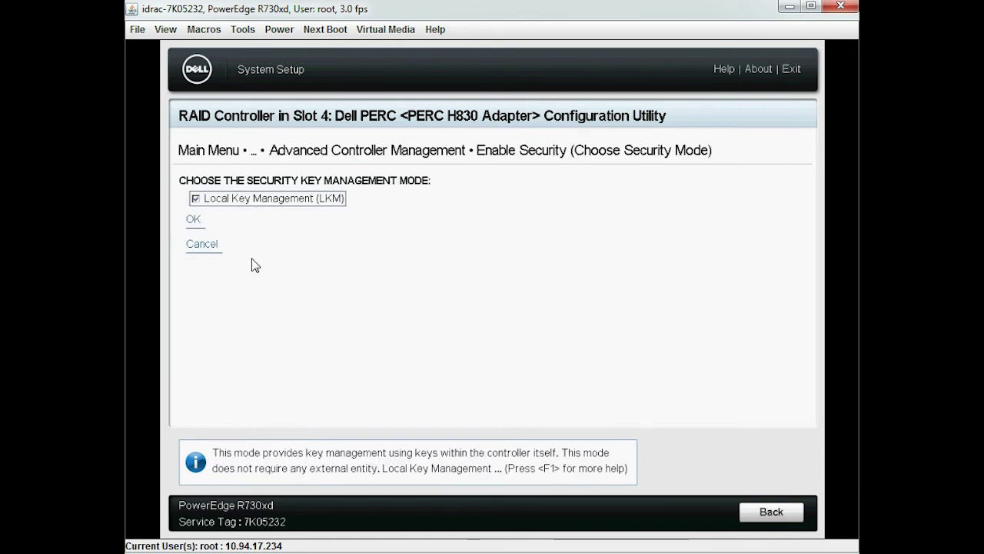
Choose Local Key Management, set key identifier DELL, and enter the passphrase twice
left_click(209, 226)
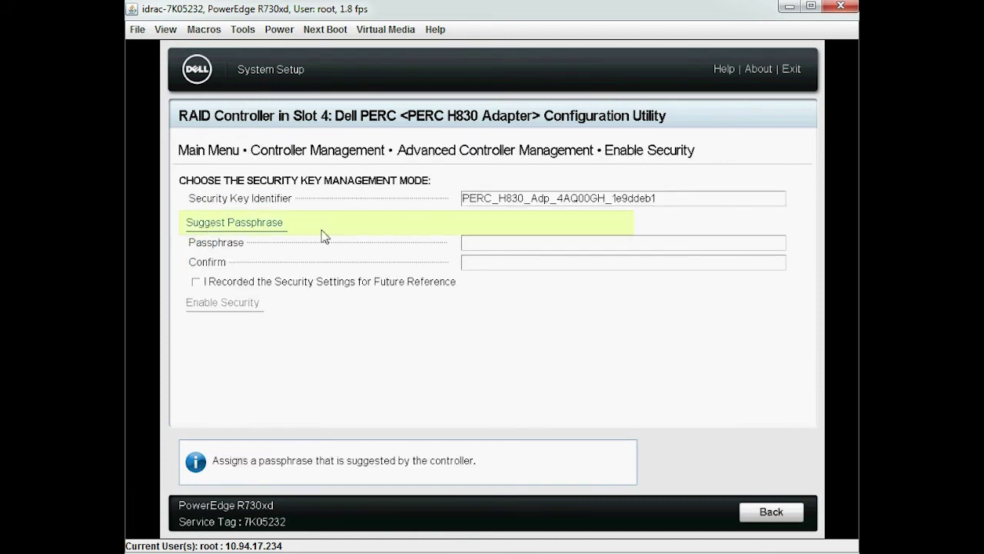
left_click(668, 198)
key("ctrl+a")
key("BackSpace")
type("DELL")
key("Tab")
left_click(496, 248)
type("Dell@123")
left_click(483, 265)
type("Dell@123")
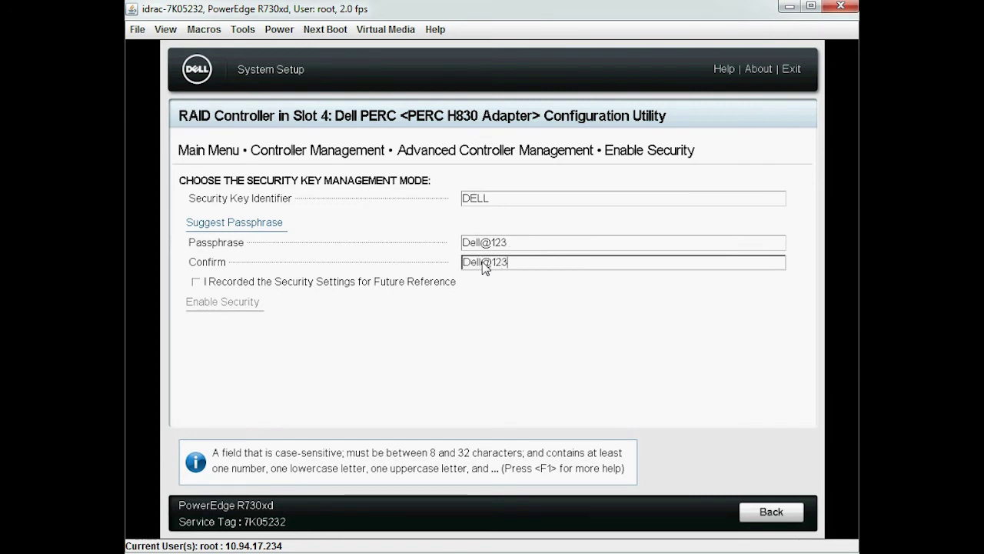
Acknowledge the recorded settings, enable and confirm security, then return to the Main Menu
left_click(197, 282)
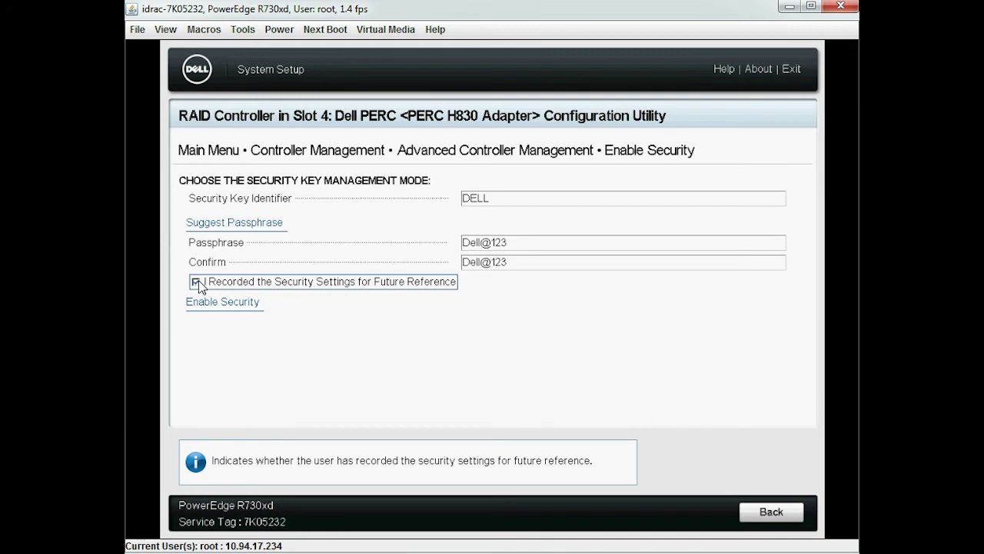
left_click(216, 303)
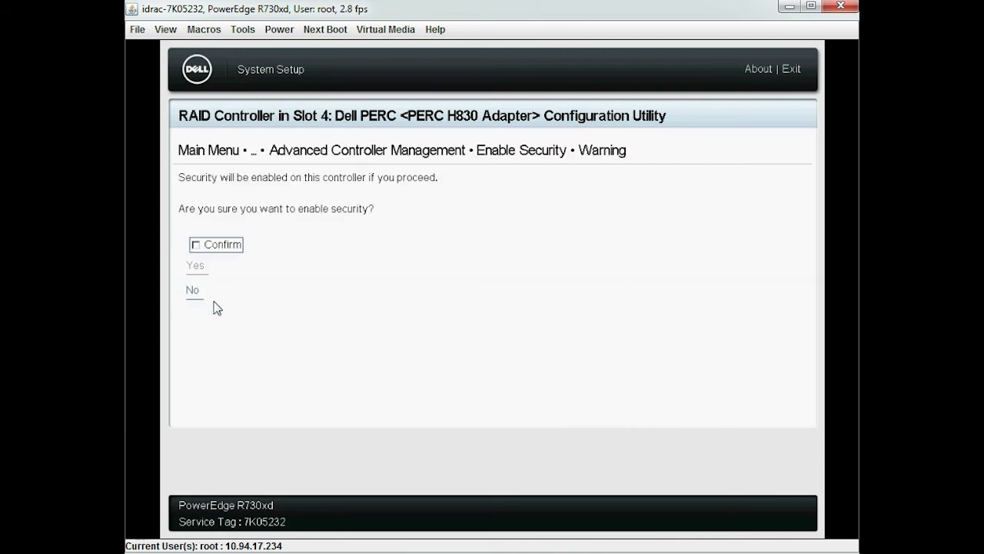
left_click(202, 248)
left_click(196, 266)
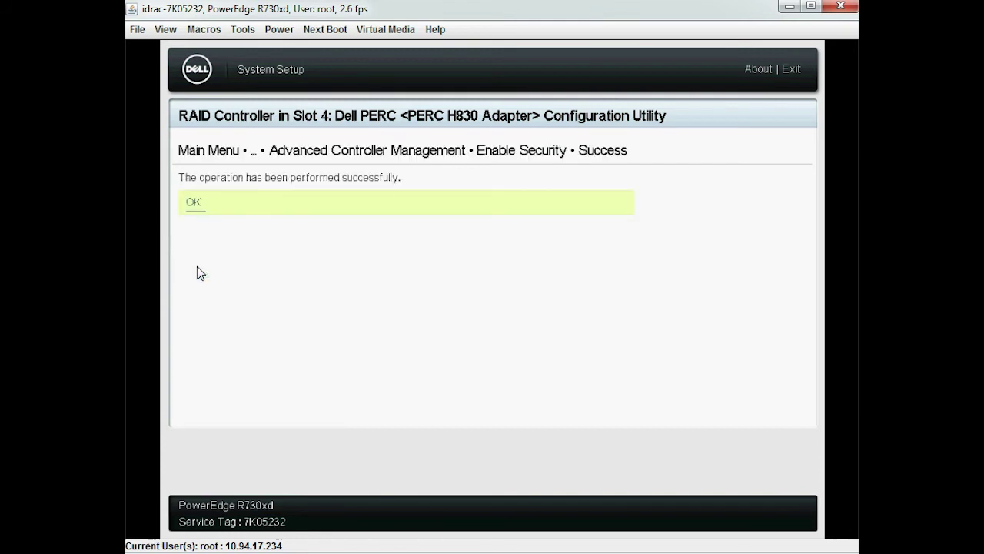
left_click(198, 208)
left_click(774, 512)
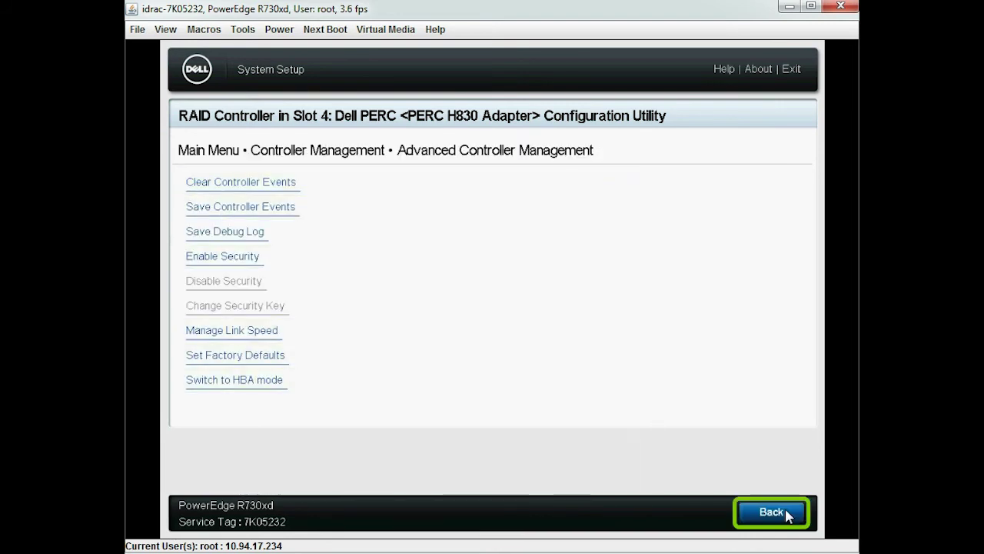
left_click(788, 513)
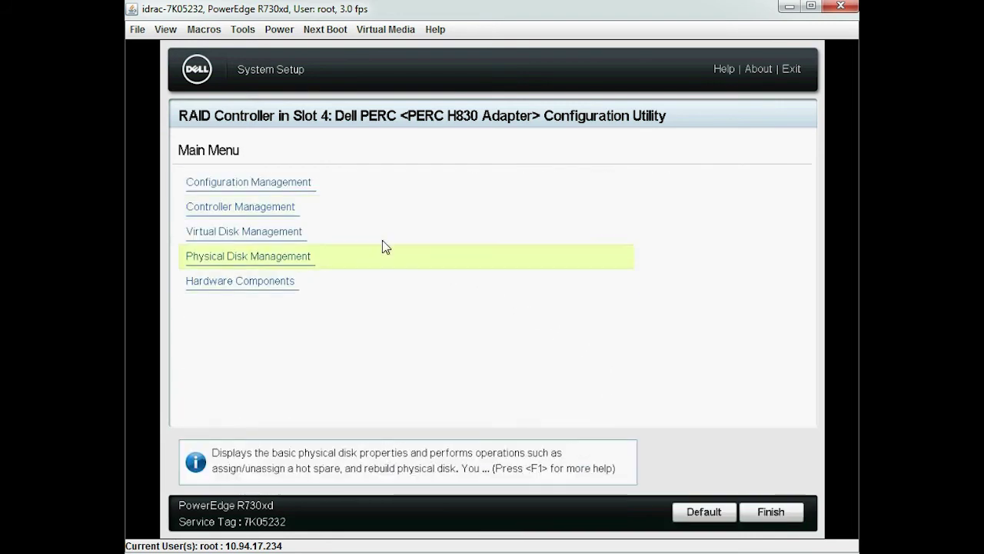
Preview the H830's foreign configuration under Manage Foreign Configuration
left_click(292, 186)
left_click(292, 186)
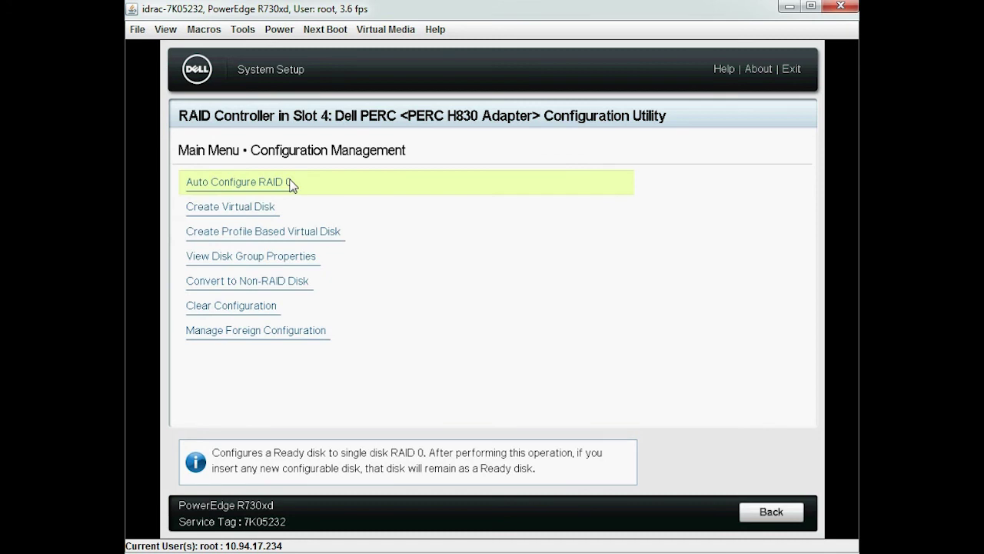
left_click(304, 329)
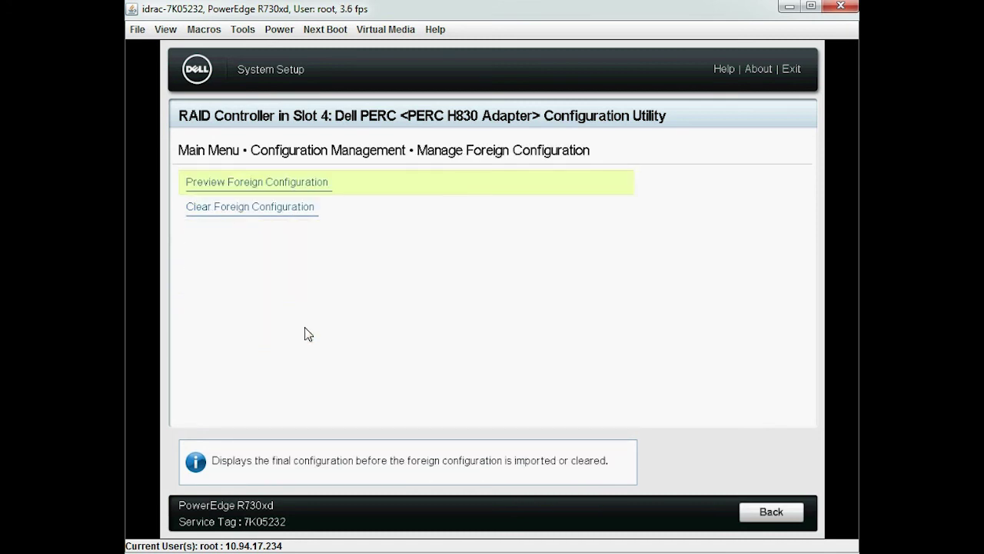
left_click(298, 181)
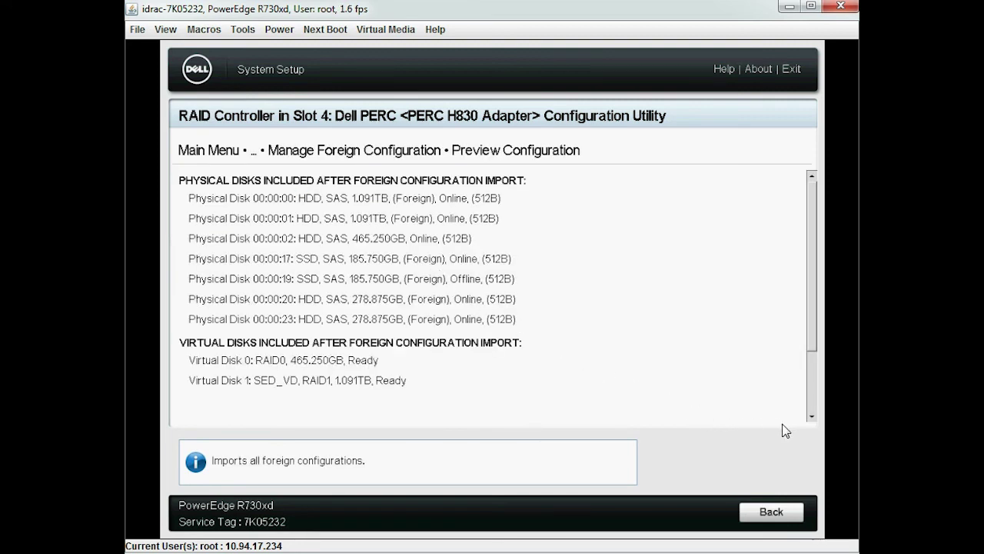
left_click(811, 417)
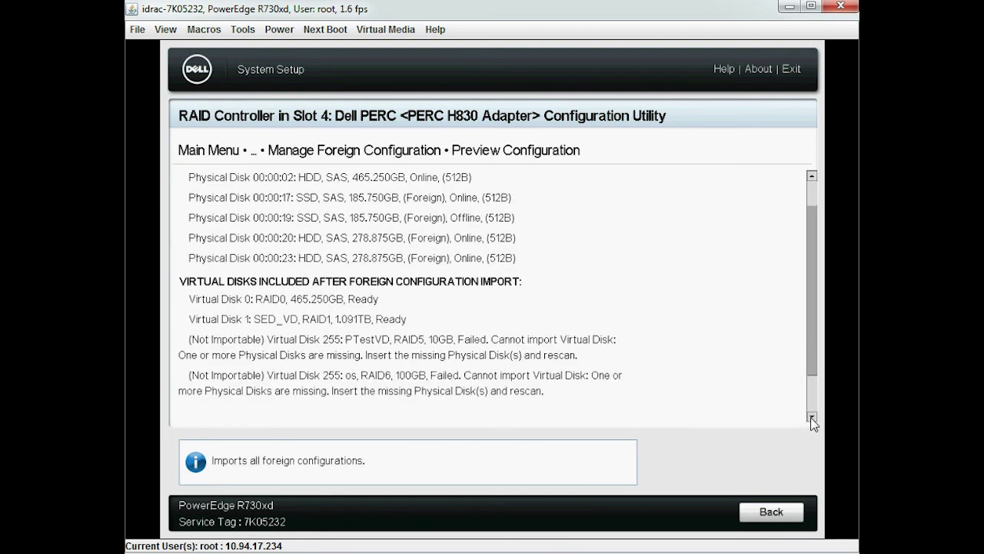
left_click(811, 417)
Import the foreign configuration, confirming the warning and the success message
left_click(323, 360)
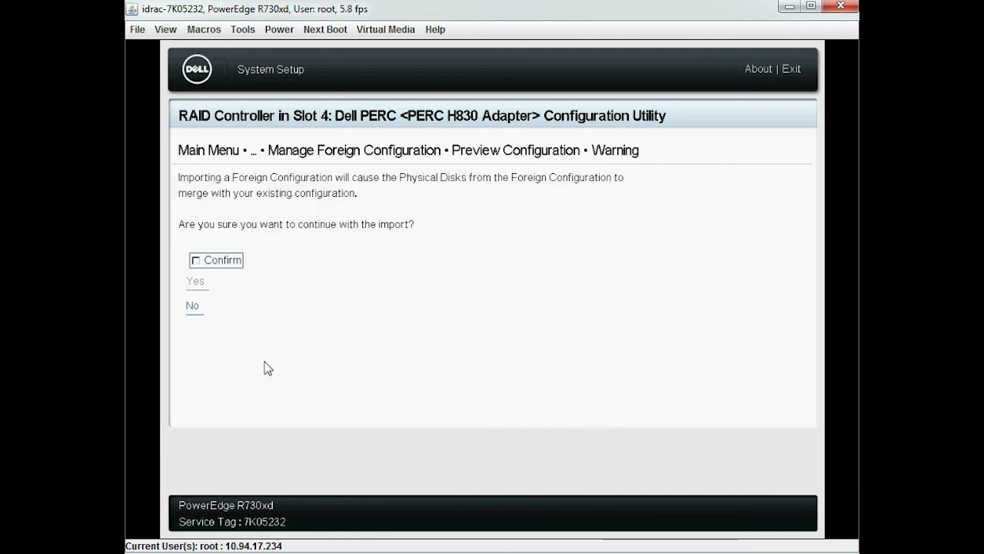
left_click(211, 260)
left_click(203, 284)
left_click(202, 202)
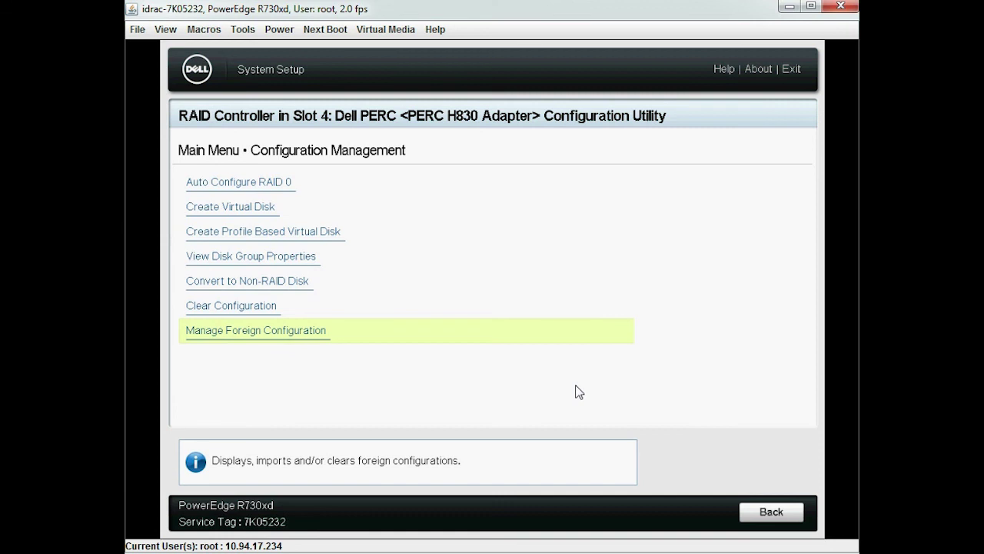
Return to the Main Menu and open Virtual Disk Management to view SED_VD
left_click(771, 511)
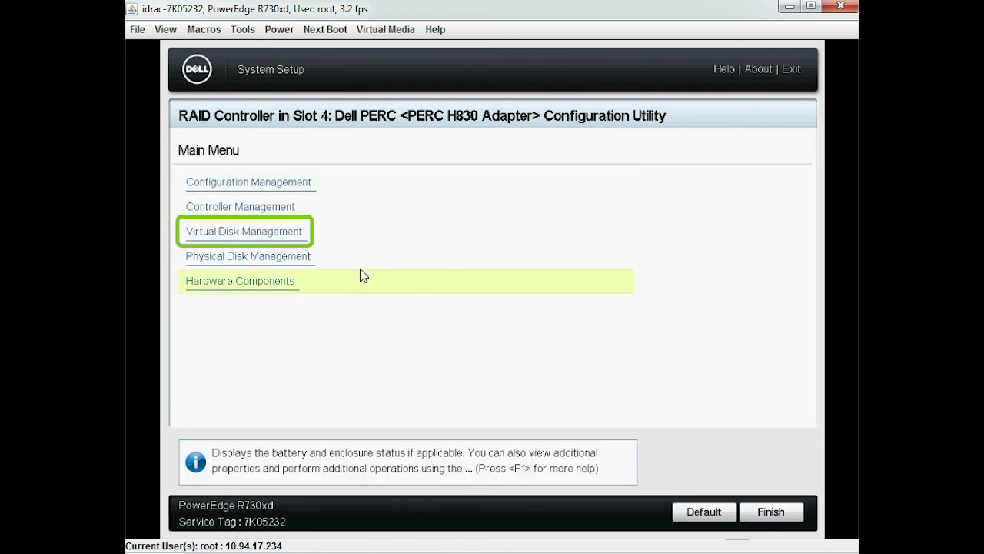
left_click(296, 231)
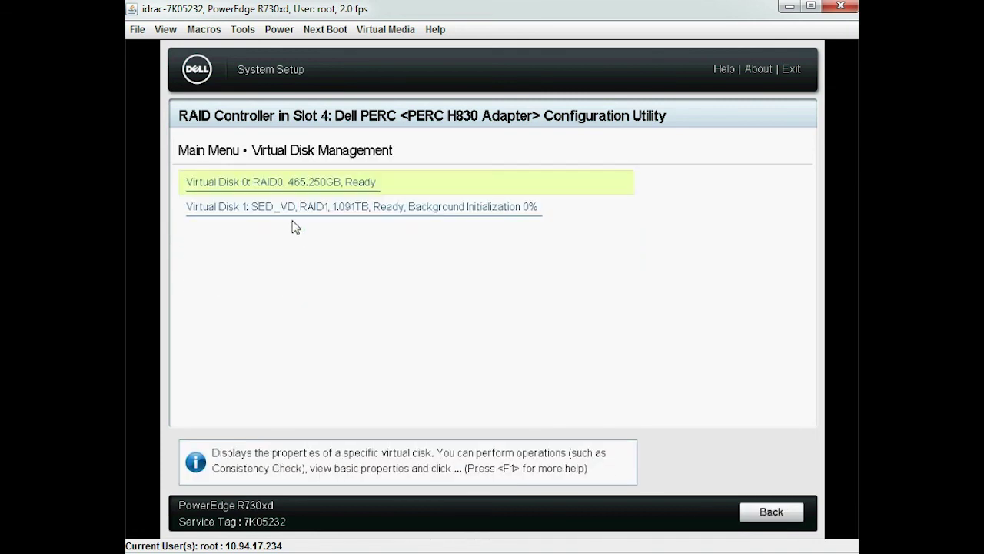